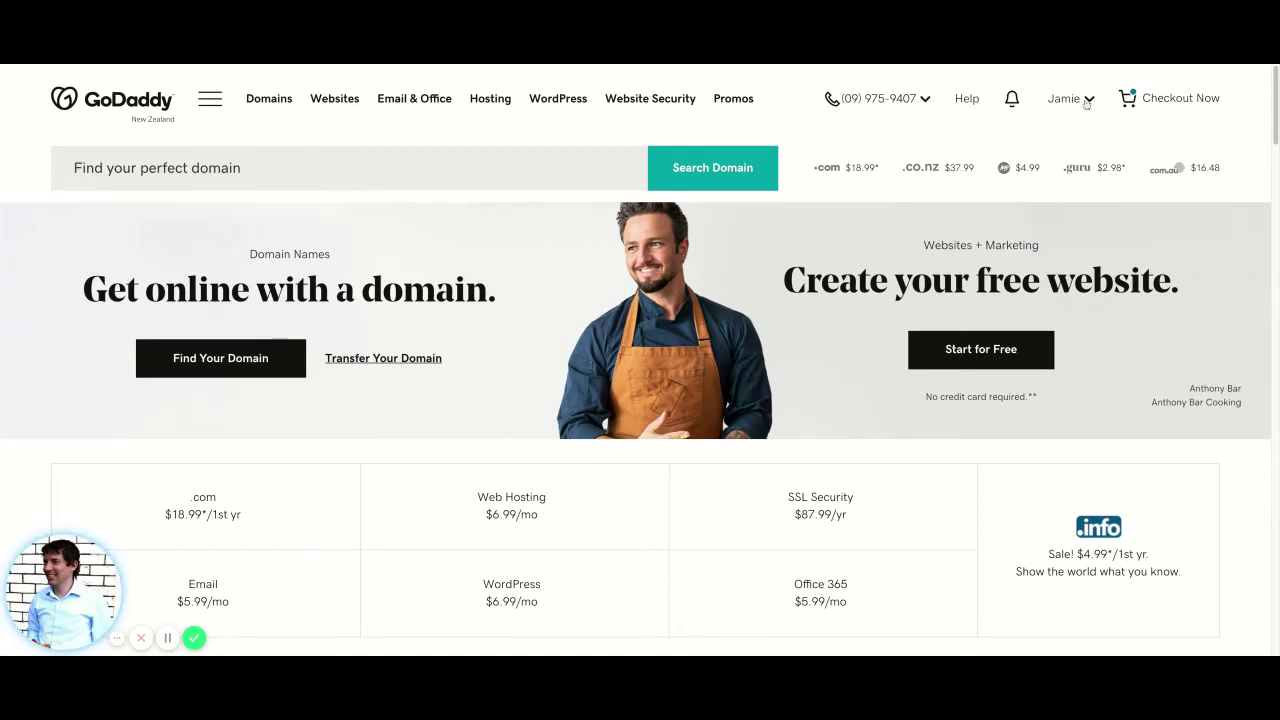
- Sign in through Manage Domains, retrying after the failed first attempt, to reach My Domains
left_click(1082, 100)
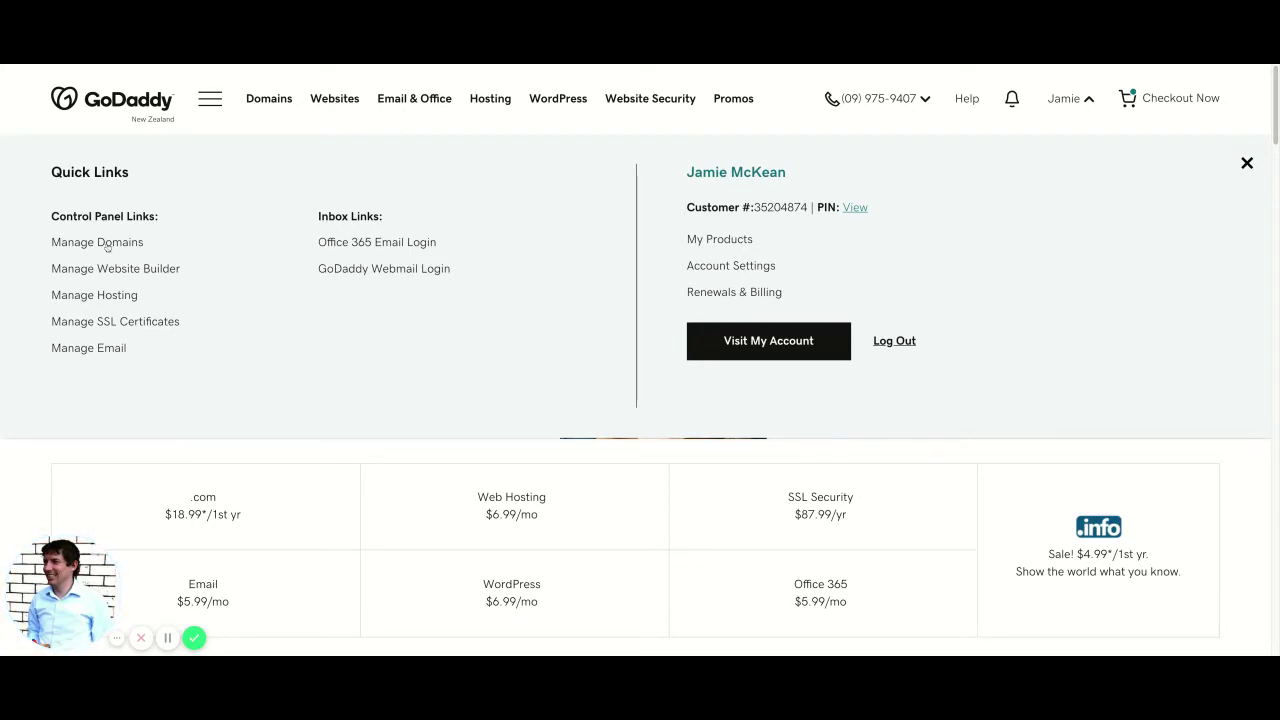
left_click(107, 248)
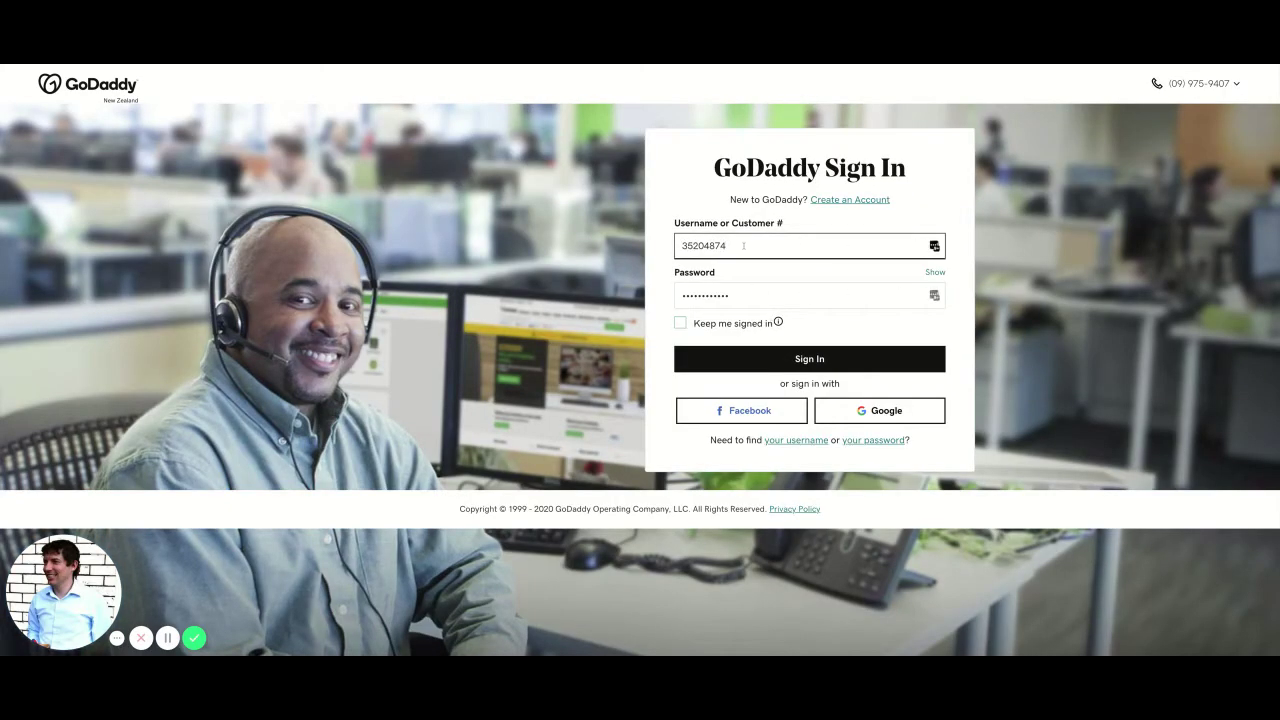
left_click(761, 360)
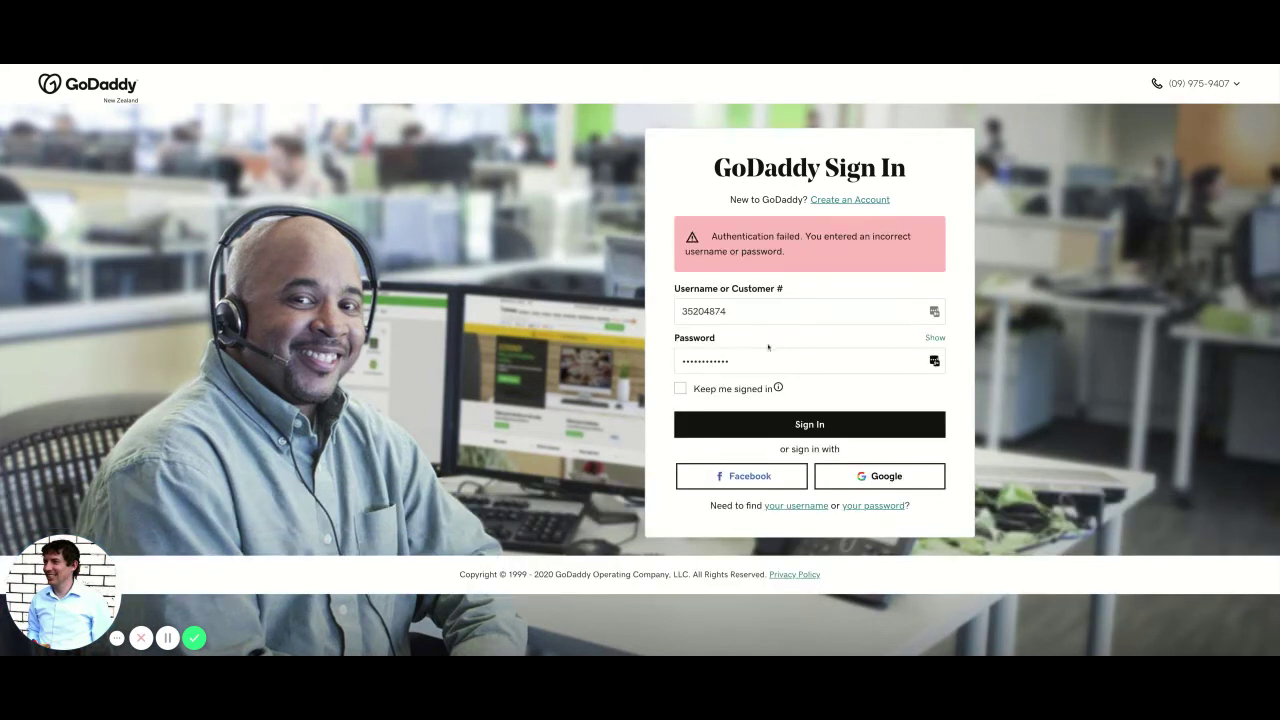
left_click(757, 309)
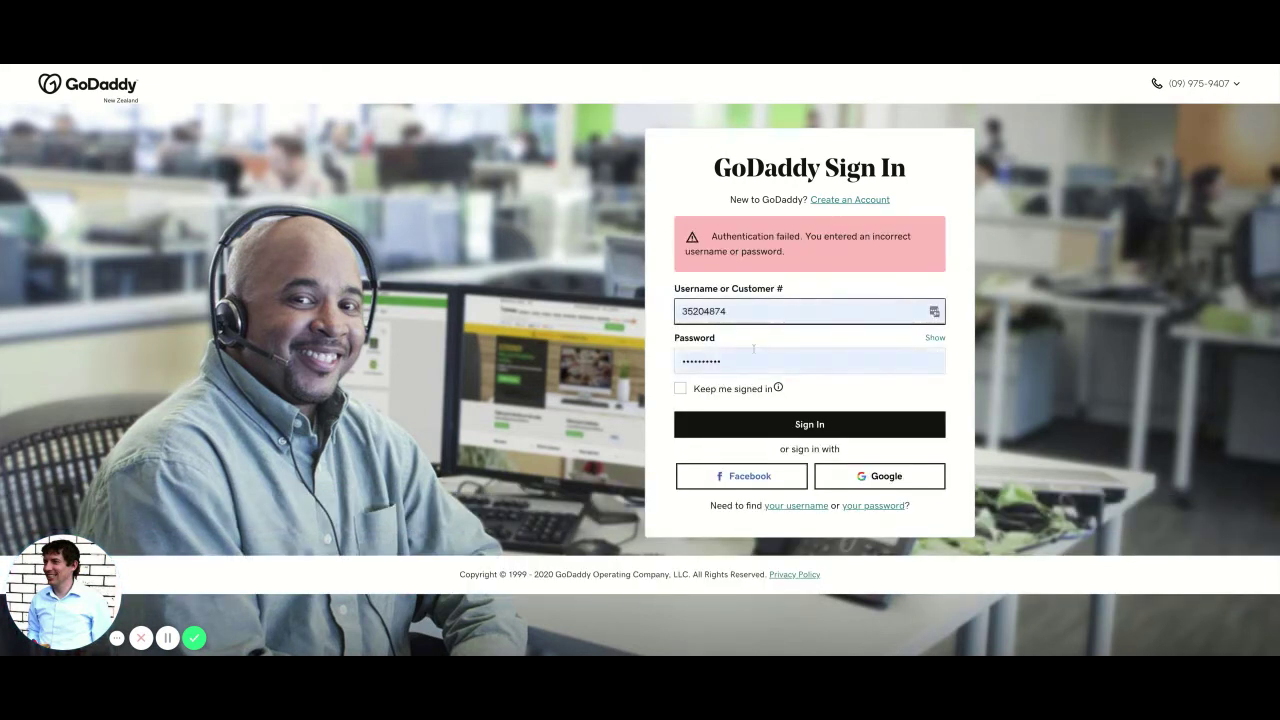
left_click(757, 424)
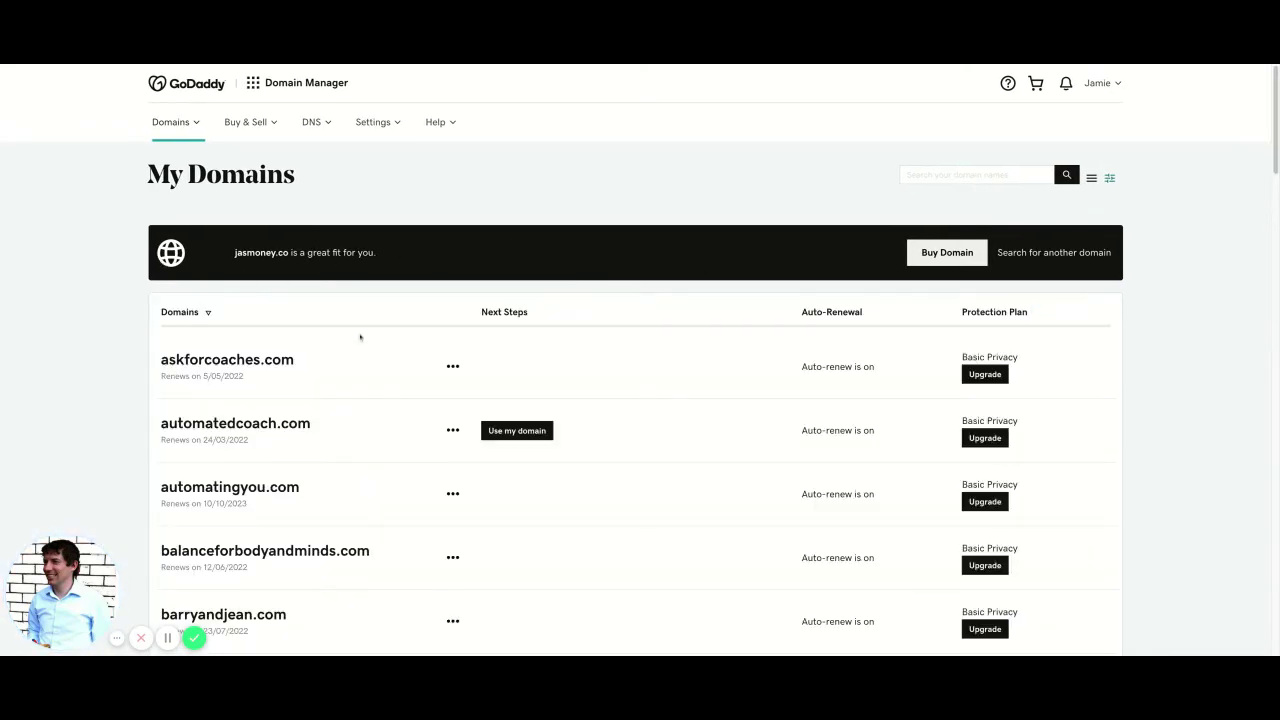
- Choose Manage DNS from askforcoaches.com's options menu to show its DNS records
scroll(358, 337, "down", 5)
scroll(358, 337, "up", 5)
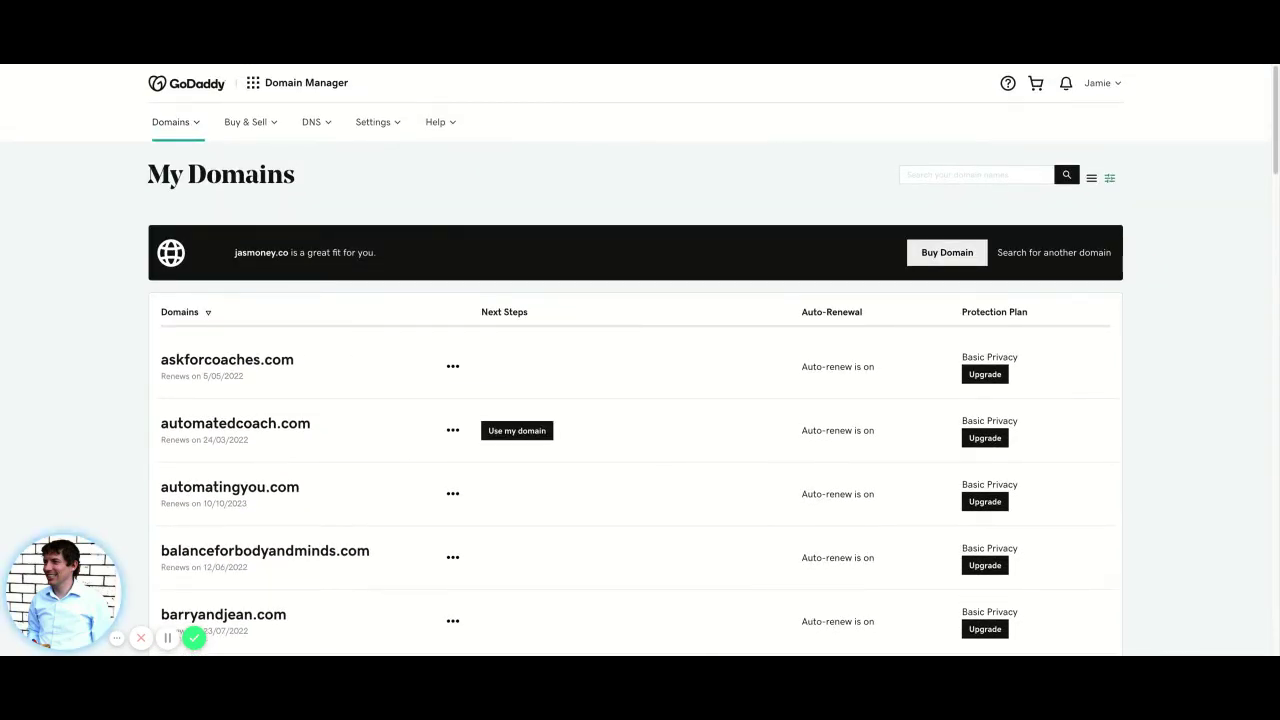
left_click(452, 368)
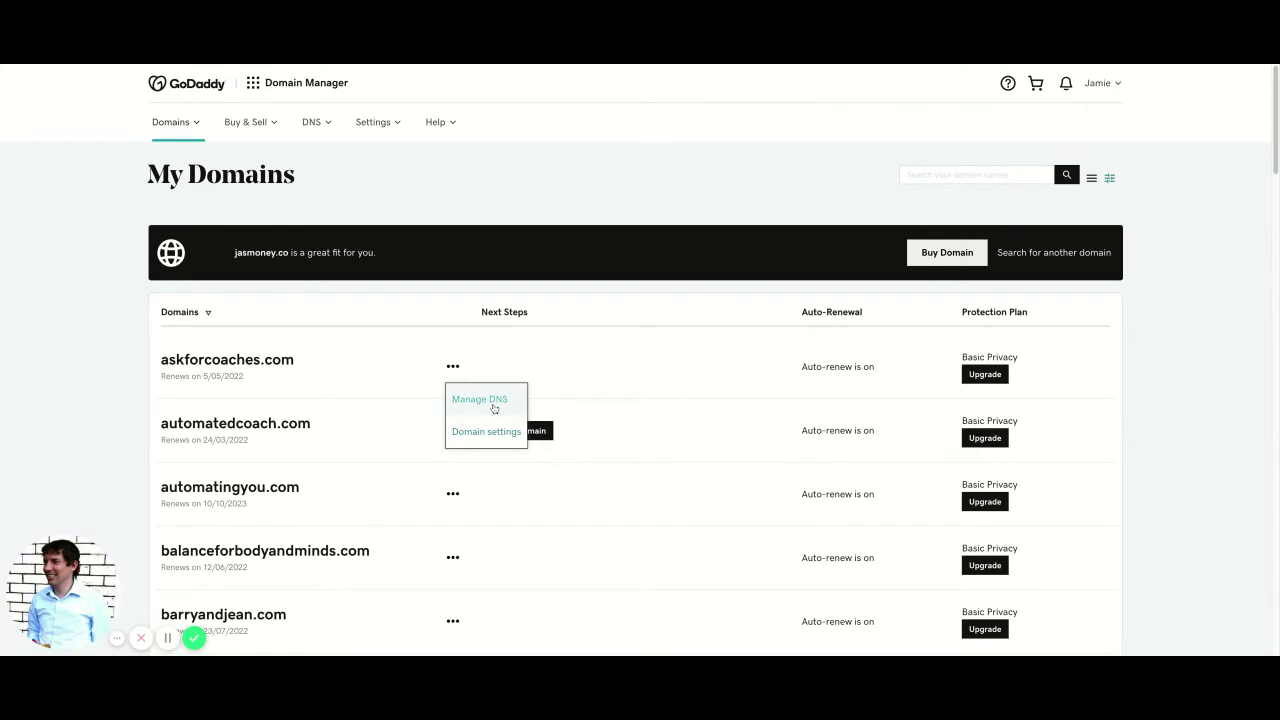
left_click(493, 405)
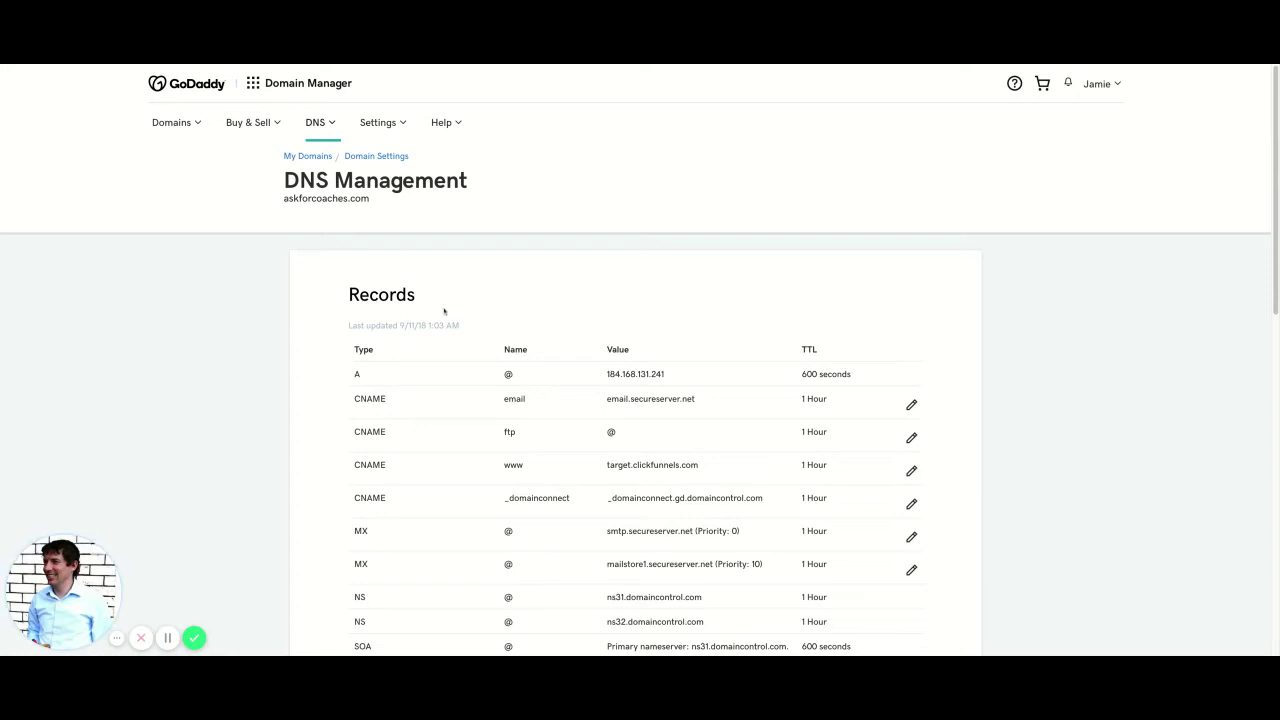
scroll(542, 385, "down", 1)
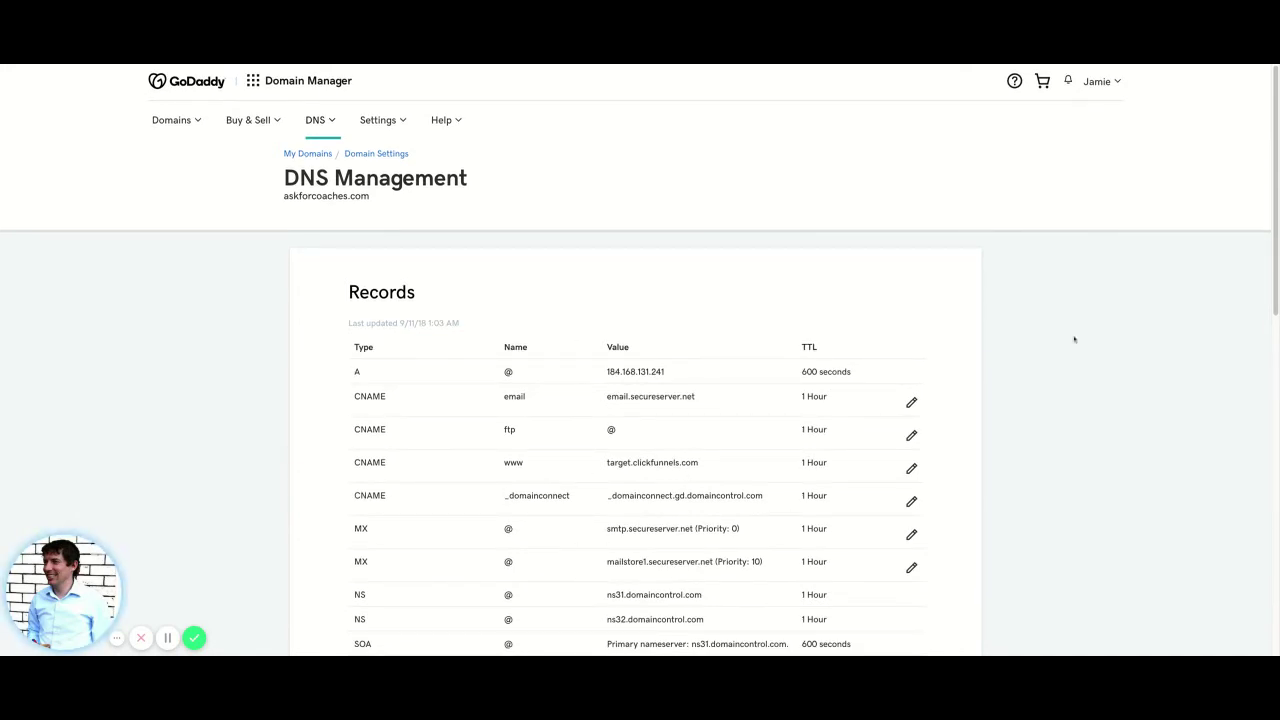
scroll(1074, 339, "down", 1)
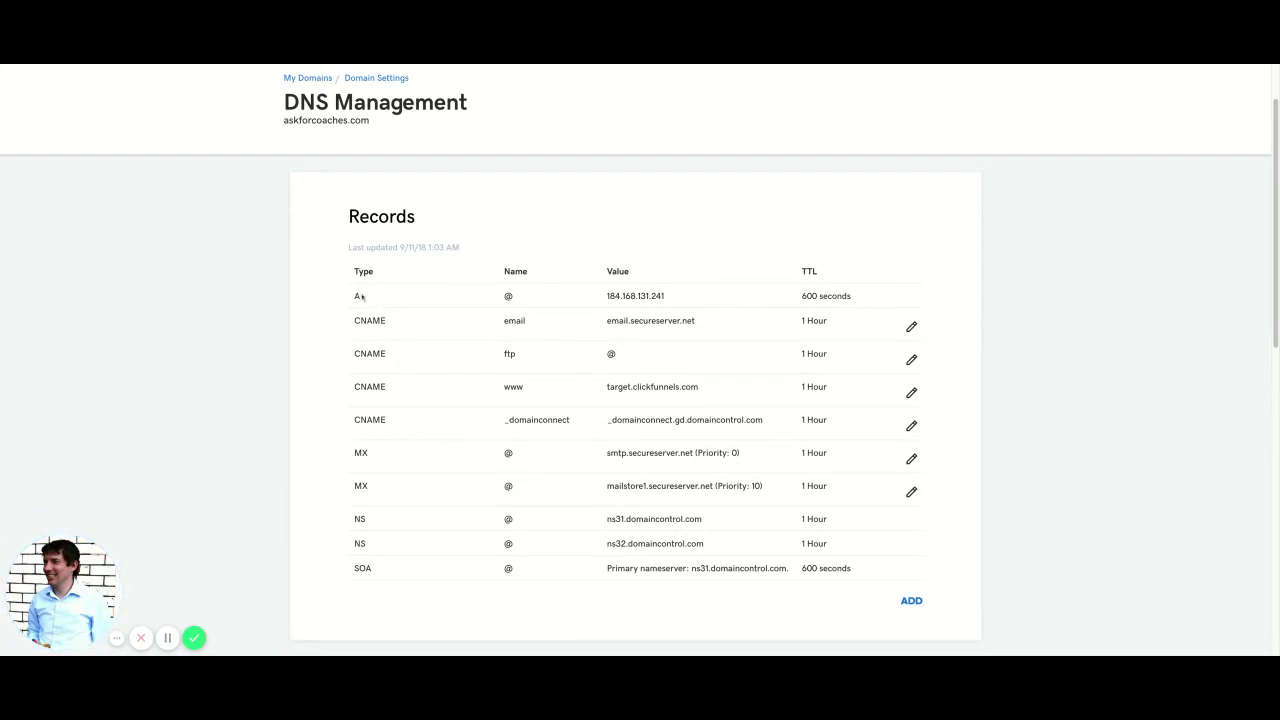
scroll(396, 313, "up", 1)
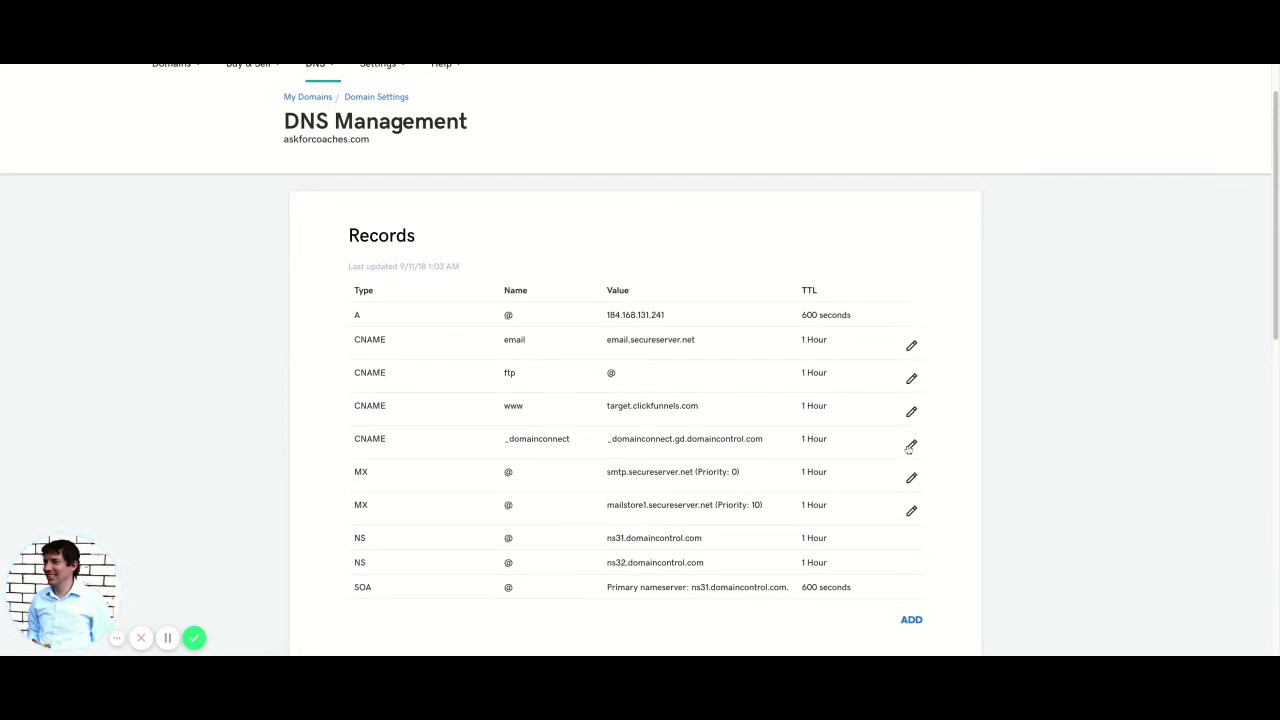
scroll(874, 411, "down", 1)
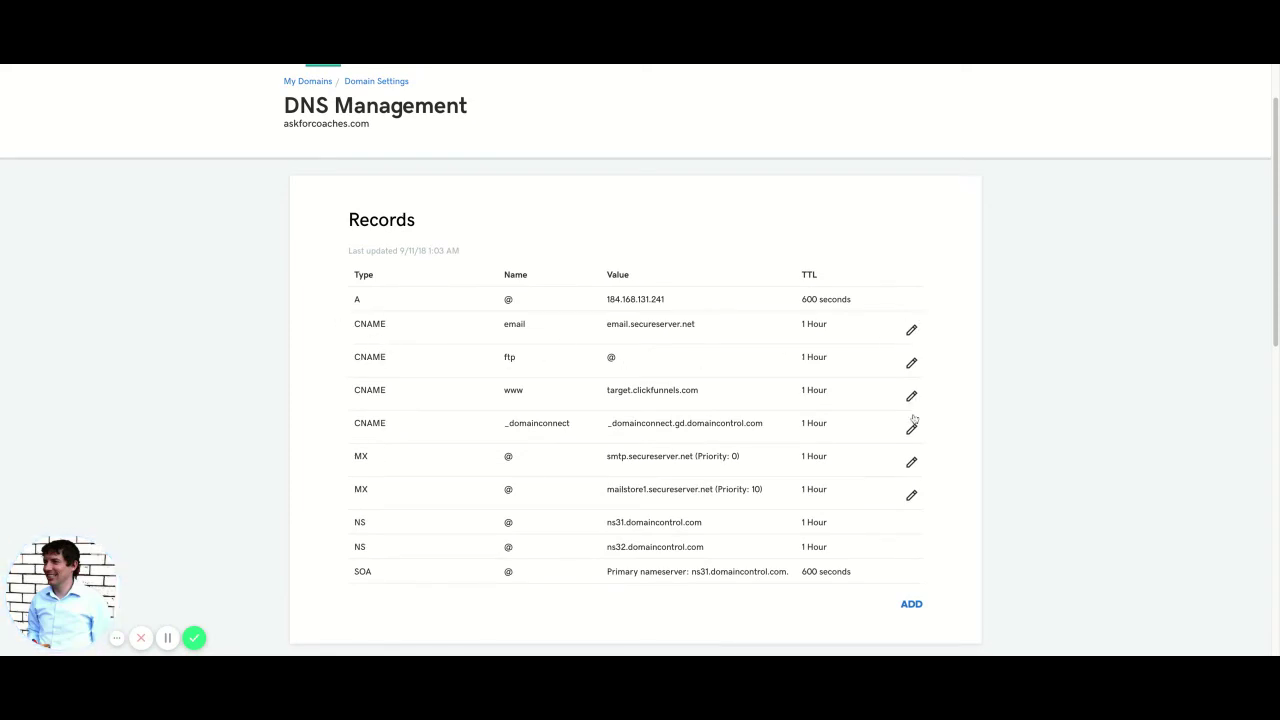
- Start a new A record pointing to 184.168.131.245, adapted from the existing 184.168.131.241 IP
left_click(909, 604)
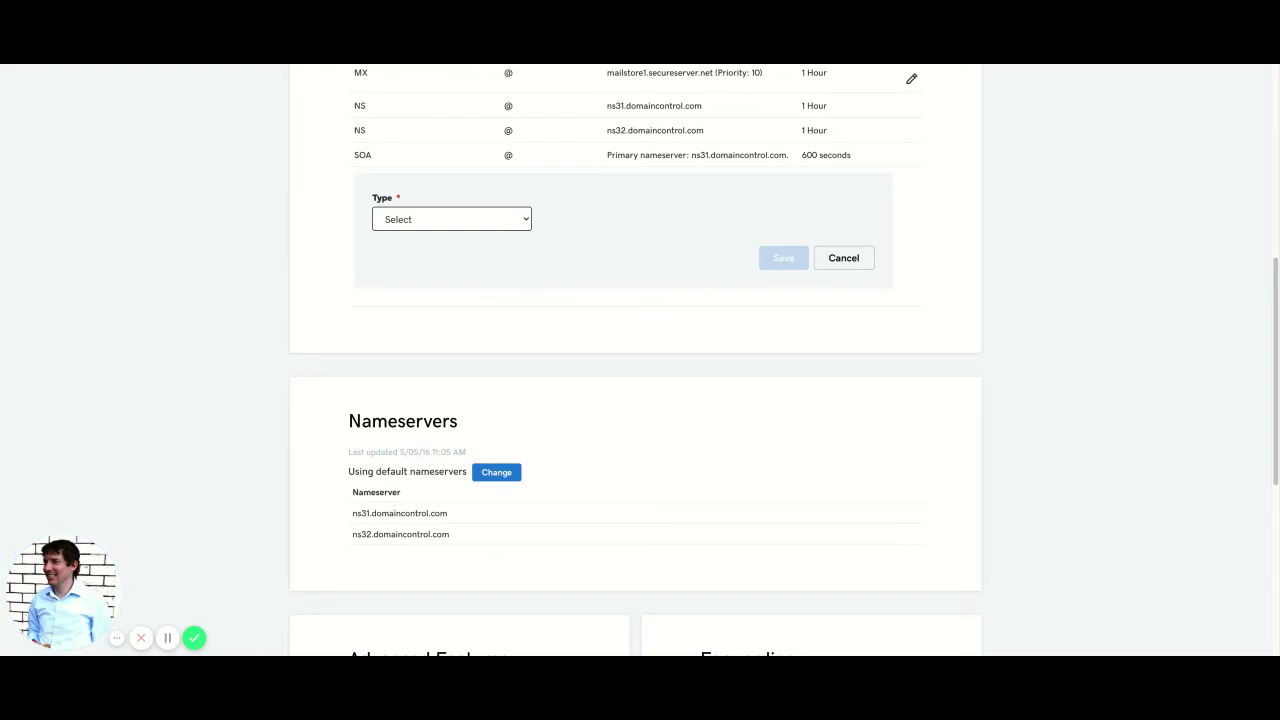
left_click(481, 219)
left_click(454, 261)
scroll(578, 222, "up", 4)
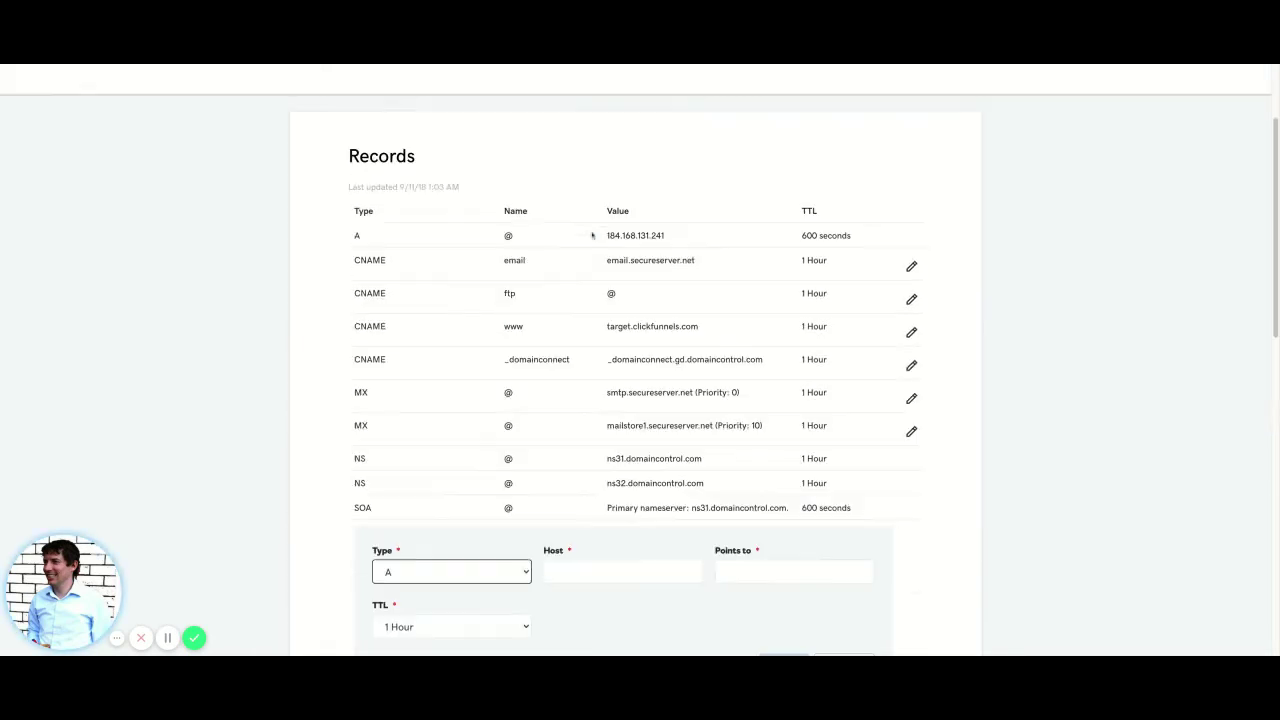
scroll(591, 234, "down", 2)
scroll(556, 182, "up", 1)
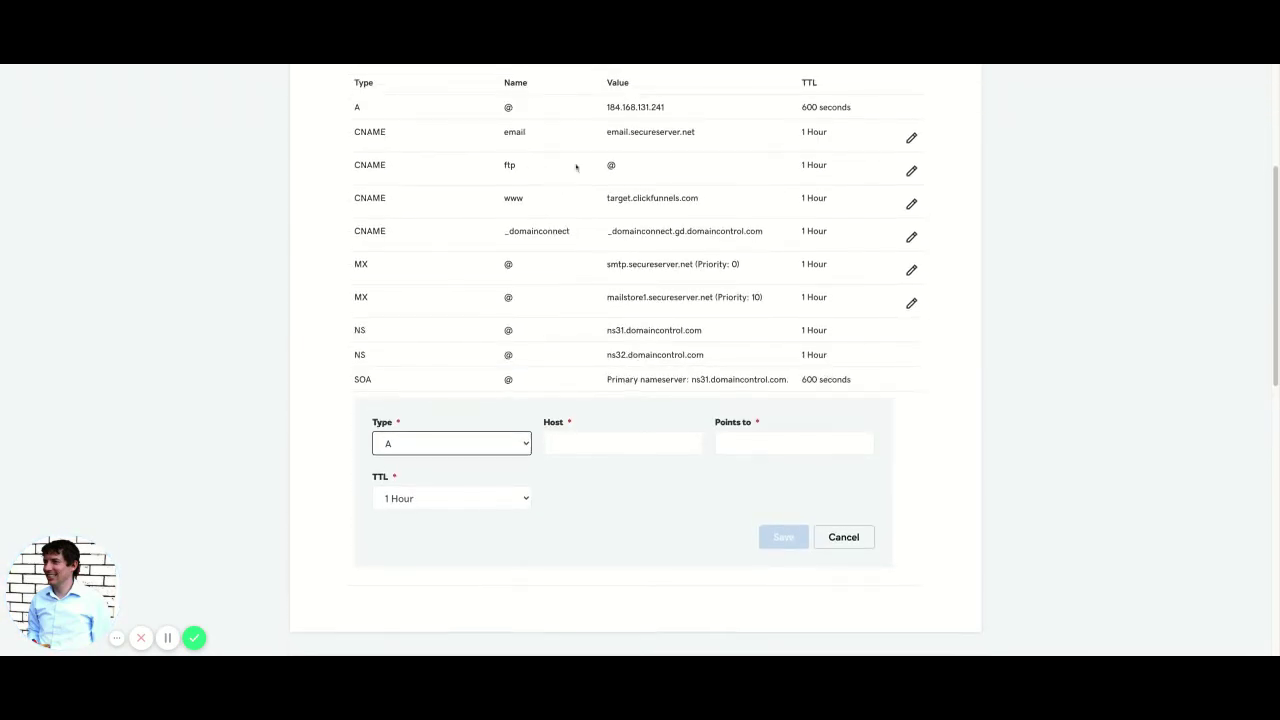
left_click_drag(607, 107, 664, 107)
key("ctrl+c")
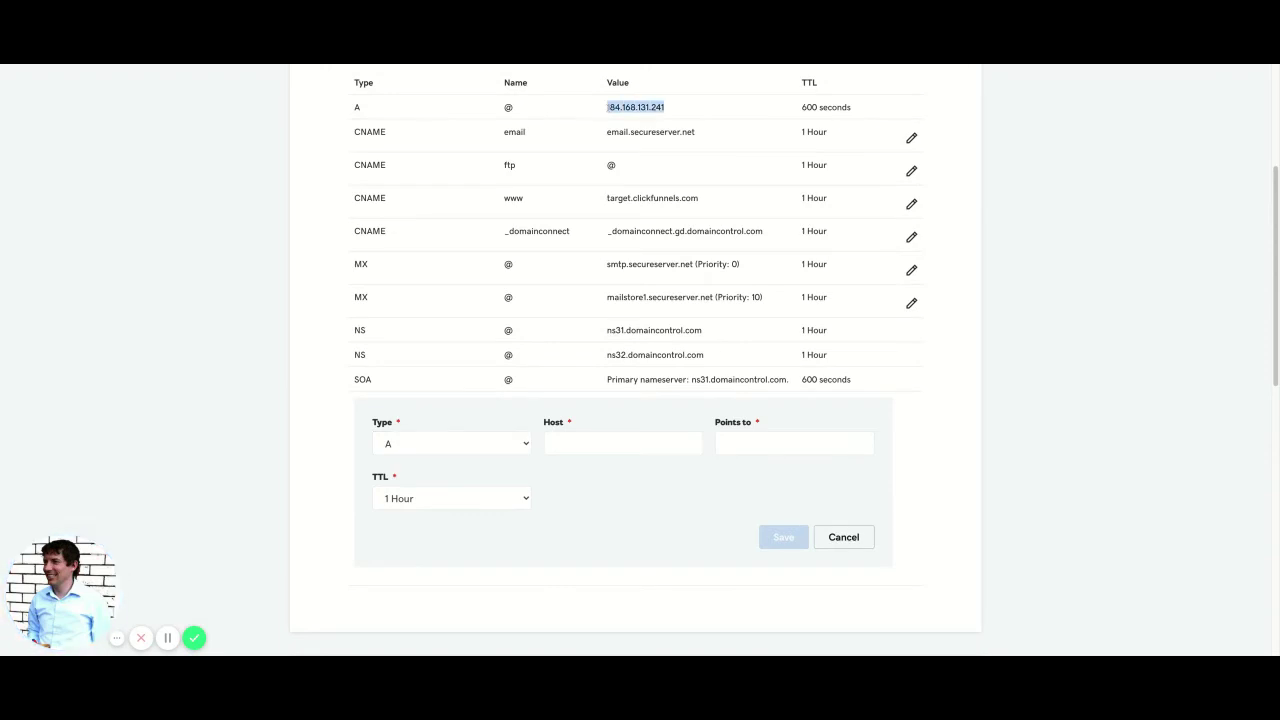
left_click(766, 437)
key("ctrl+v")
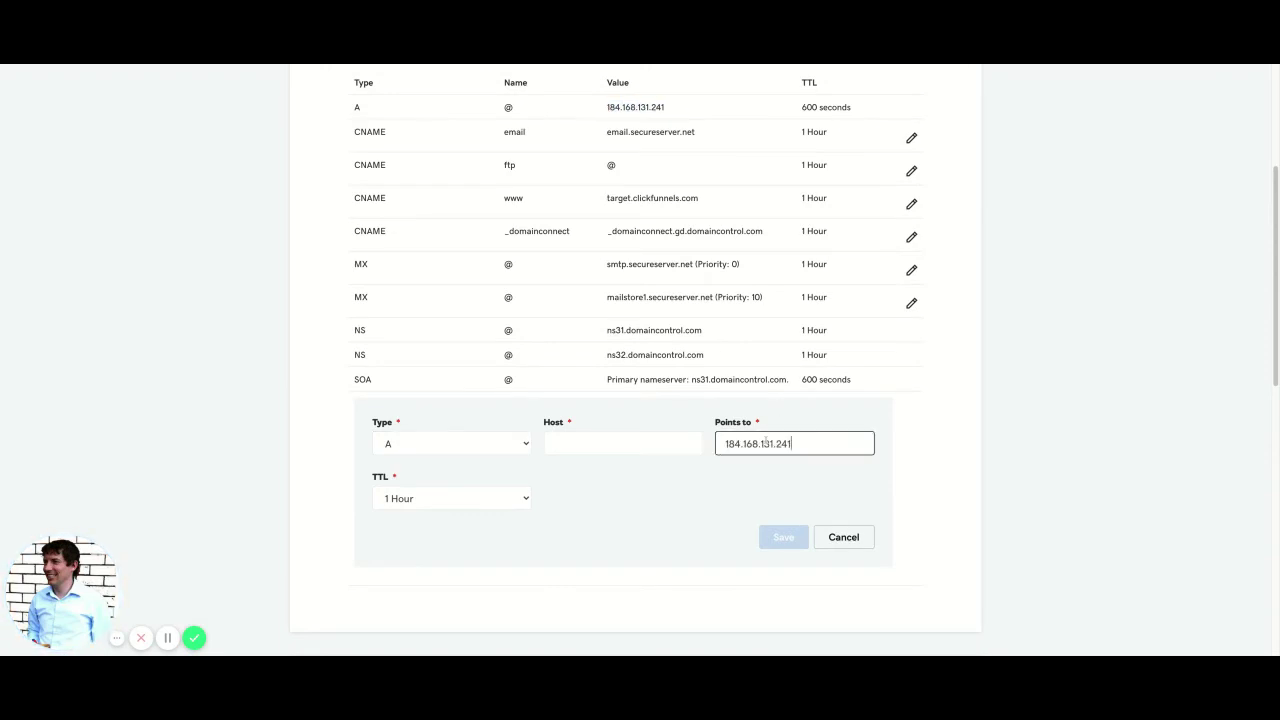
key("BackSpace")
type("5")
- Set the host to 'jamie', keep the 1 Hour TTL, and save the record
left_click(627, 443)
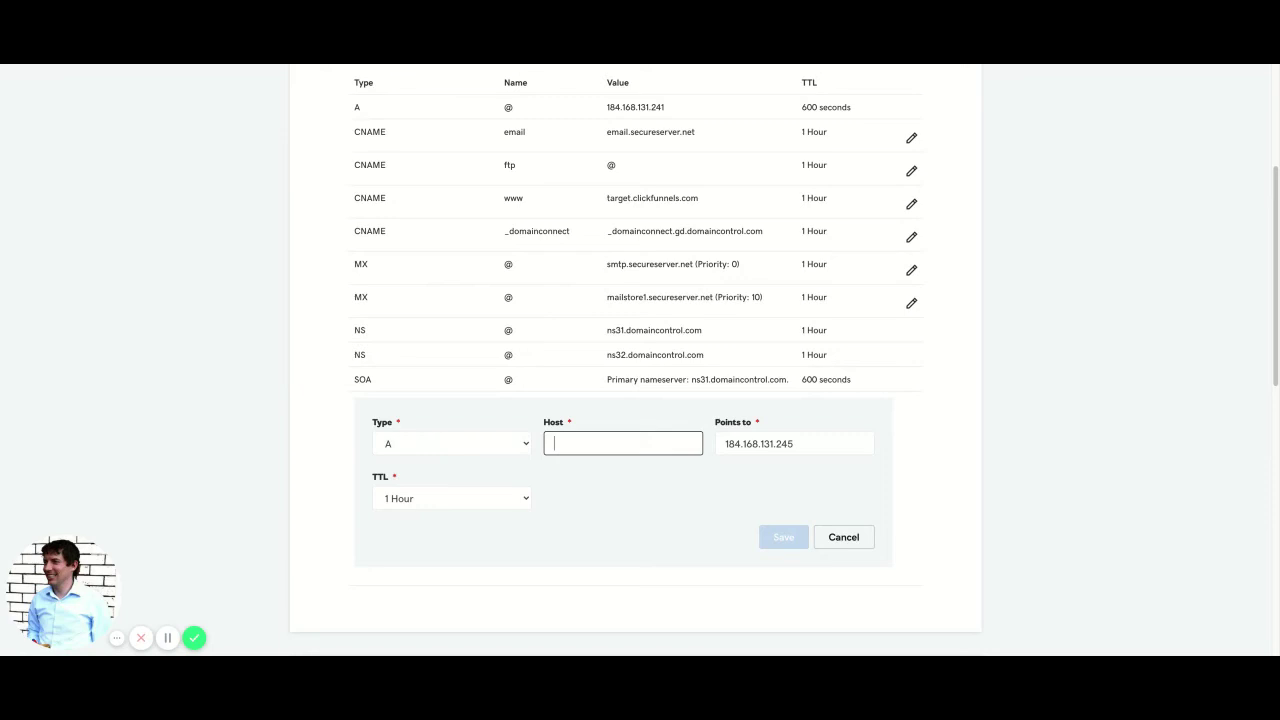
type("jamie")
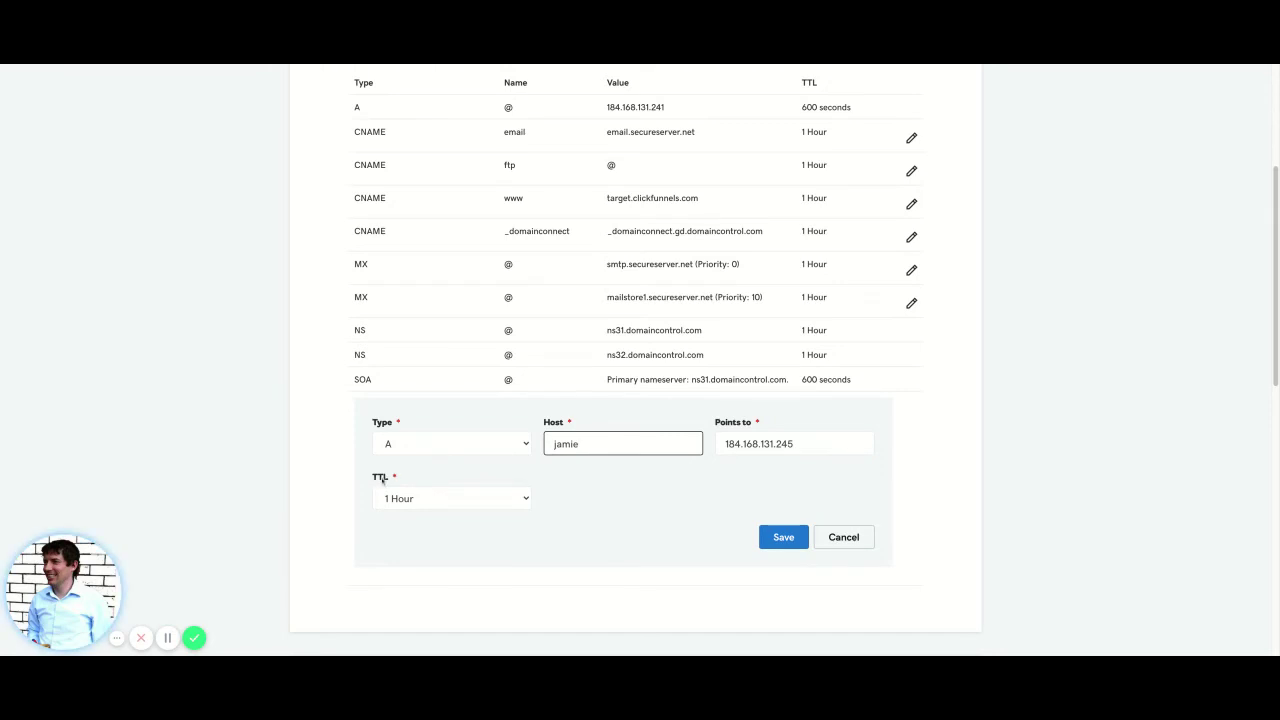
left_click(437, 501)
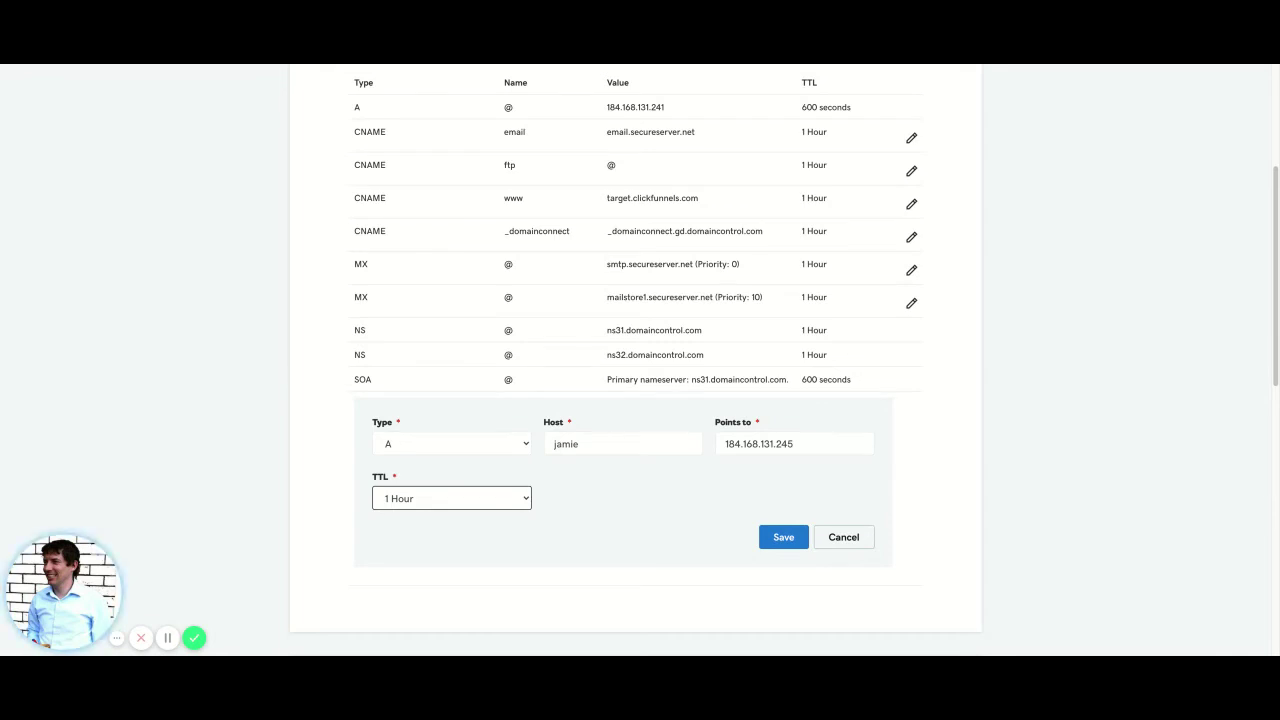
left_click(779, 539)
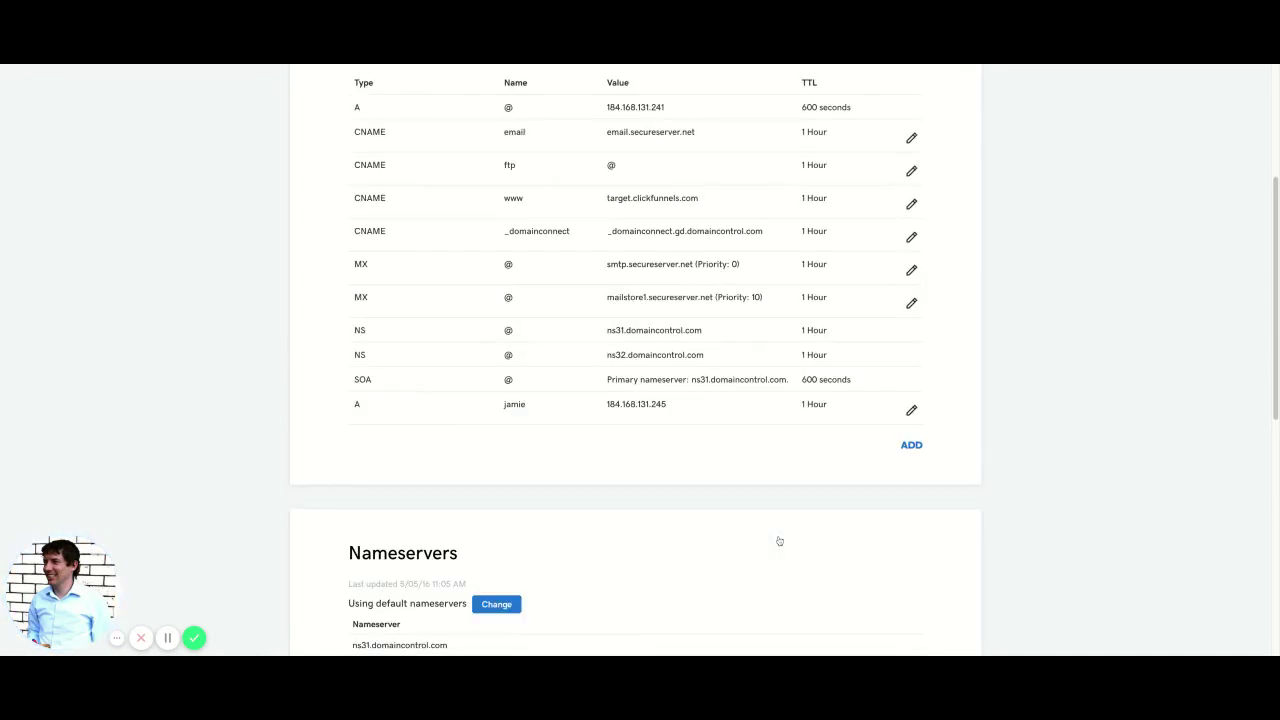
scroll(728, 521, "up", 1)
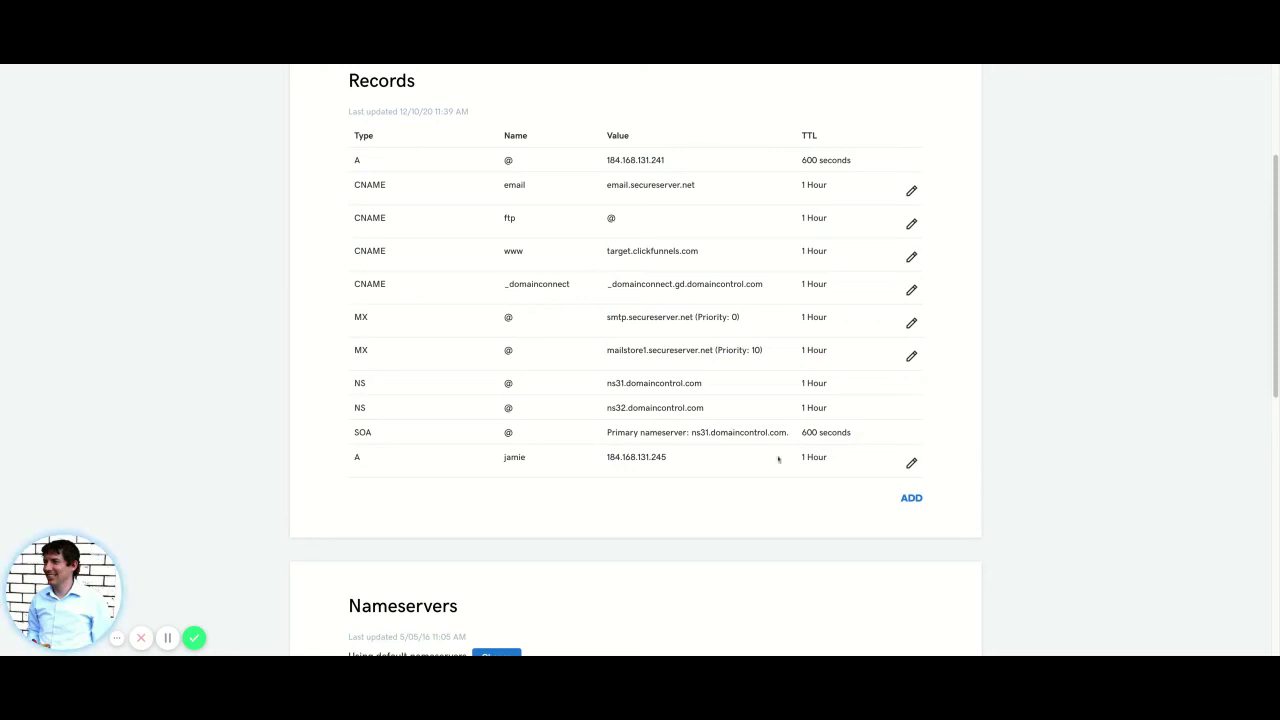
- Open the jamie A record for editing and check its 184.168.131.245 Points to value
scroll(586, 431, "up", 1)
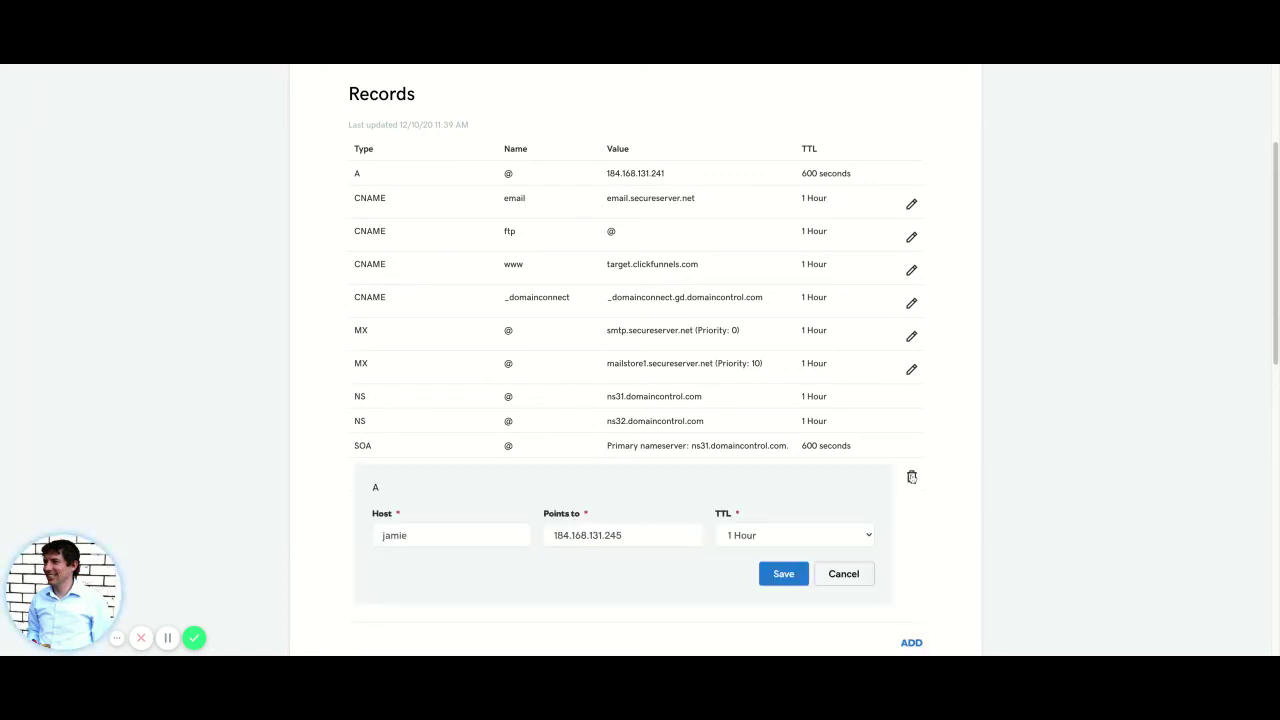
left_click(912, 478)
scroll(560, 490, "down", 1)
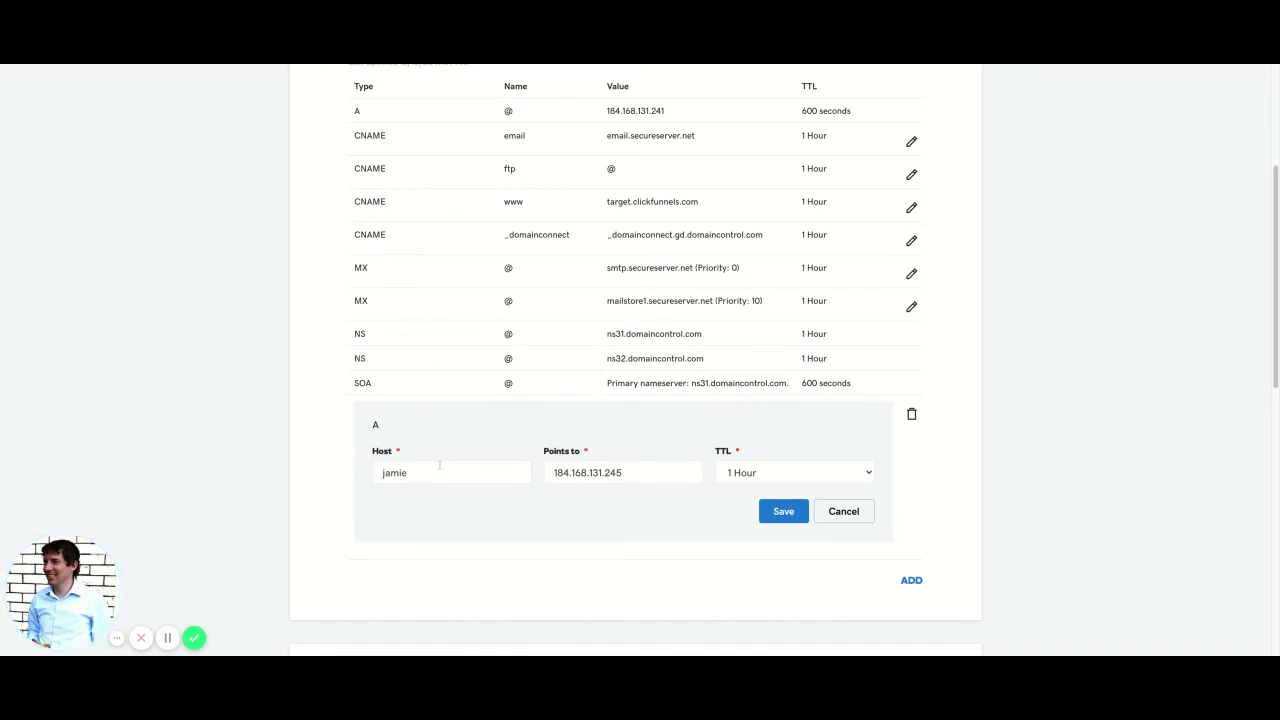
double_click(577, 480)
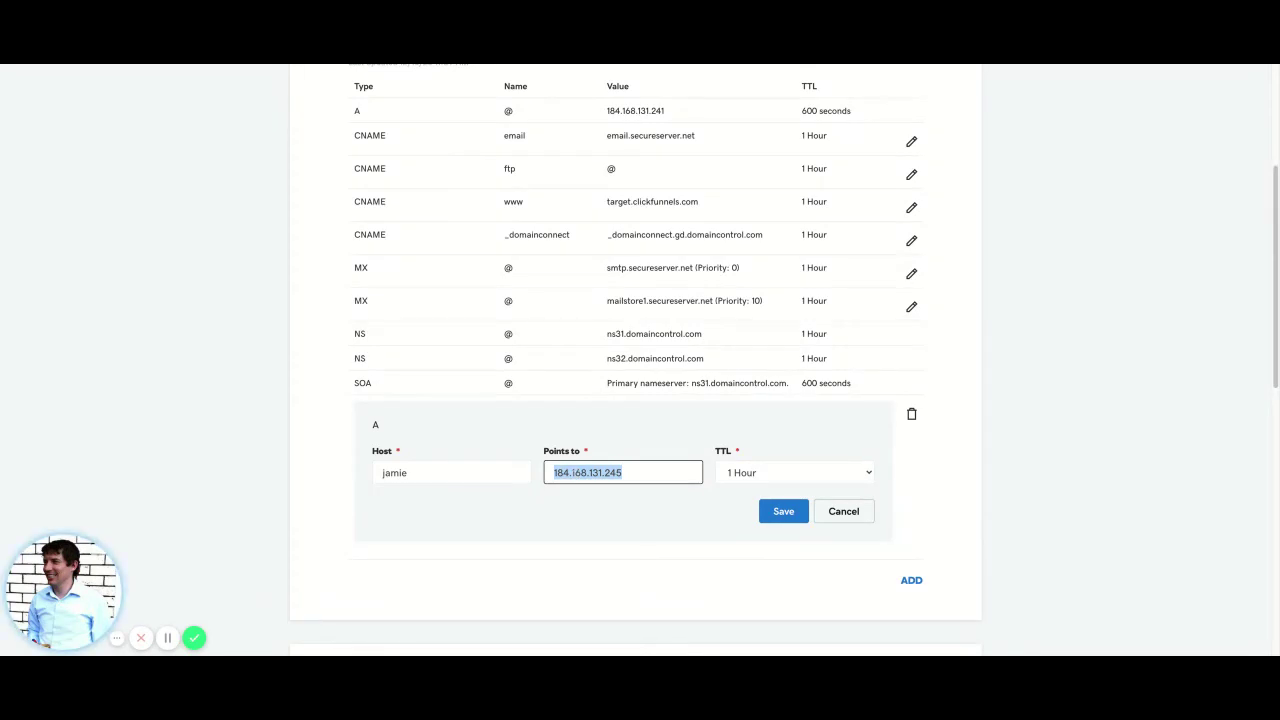
left_click(610, 478)
double_click(600, 473)
left_click(635, 474)
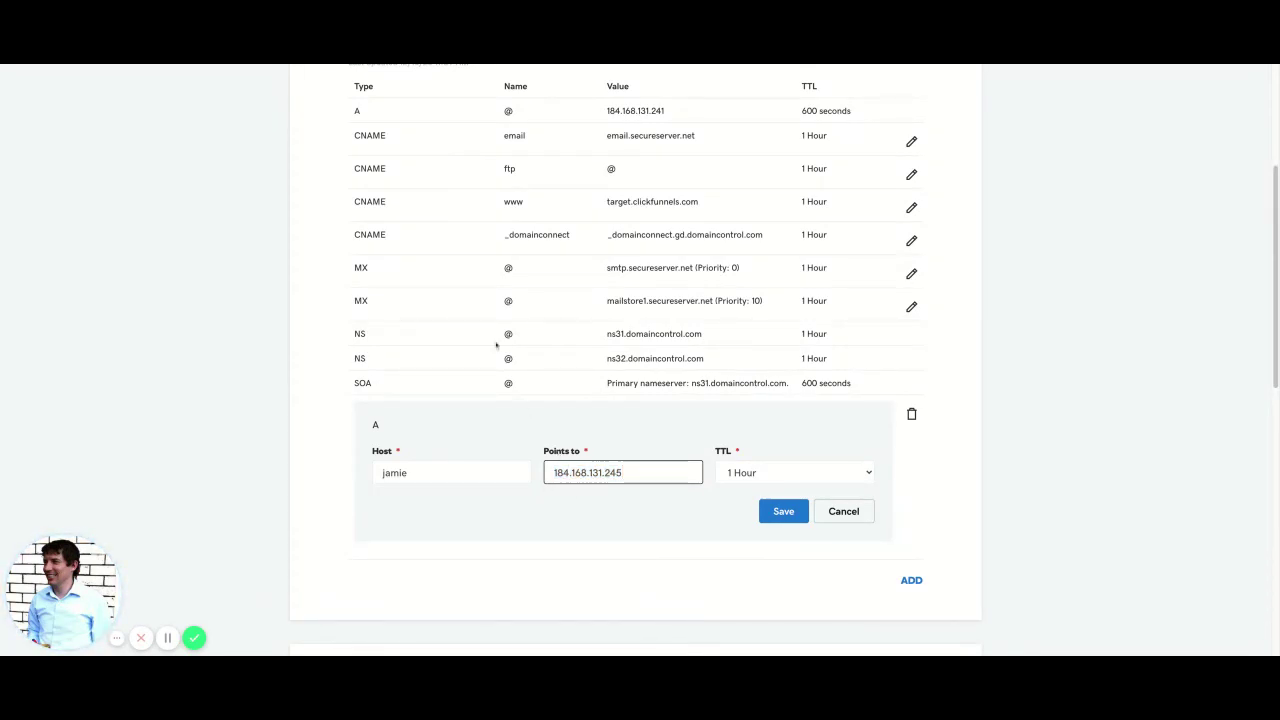
- Compare against other records' targets, leave the IP unchanged, and save the jamie record
left_click(607, 140)
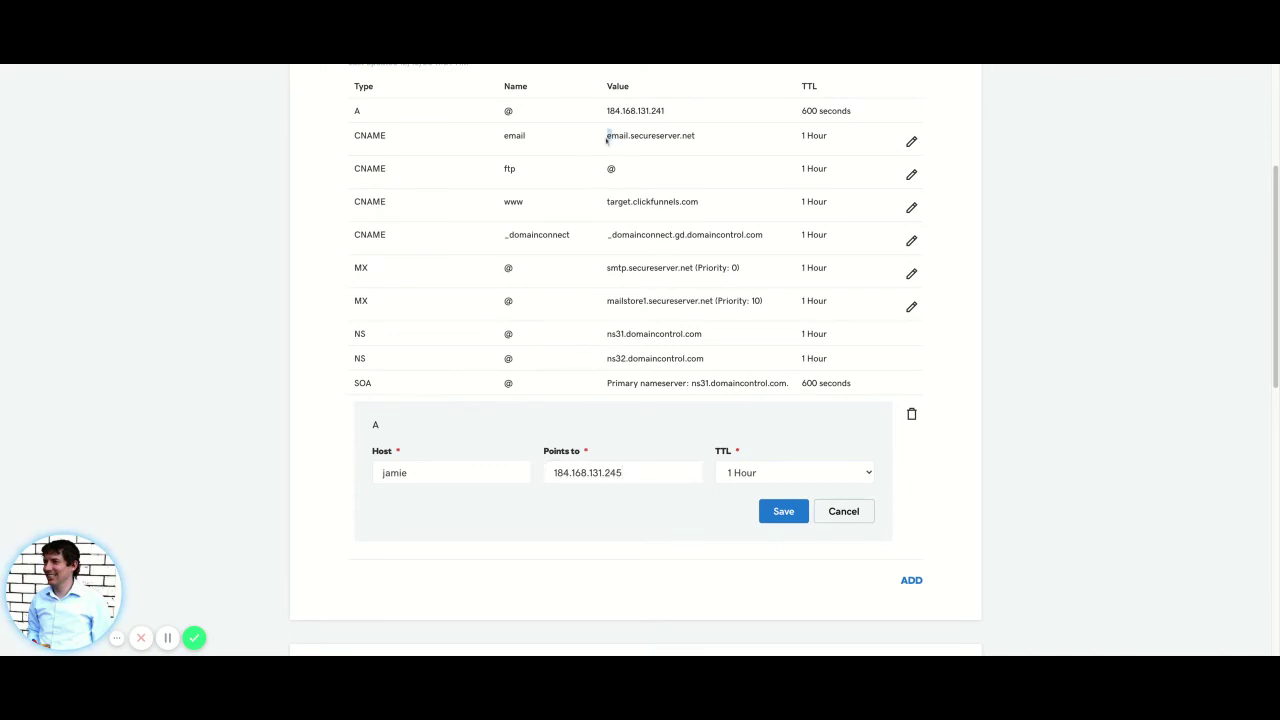
double_click(607, 140)
left_click(632, 203)
double_click(632, 203)
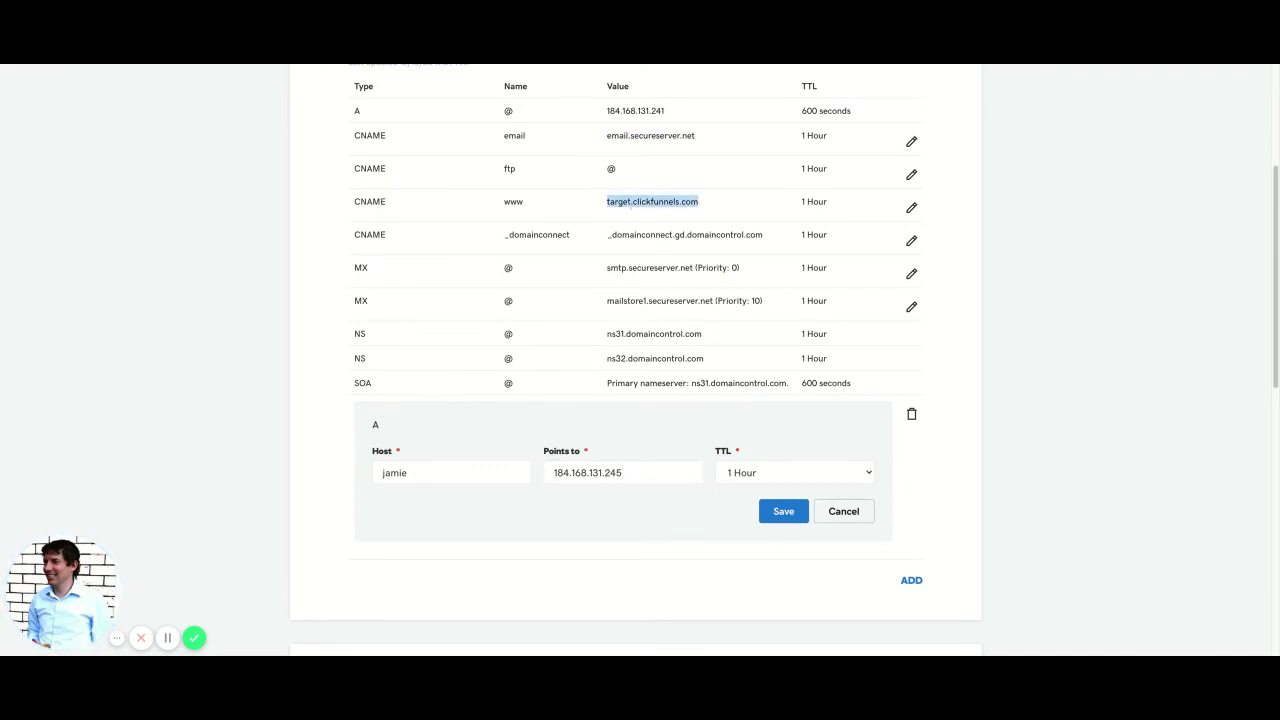
double_click(606, 460)
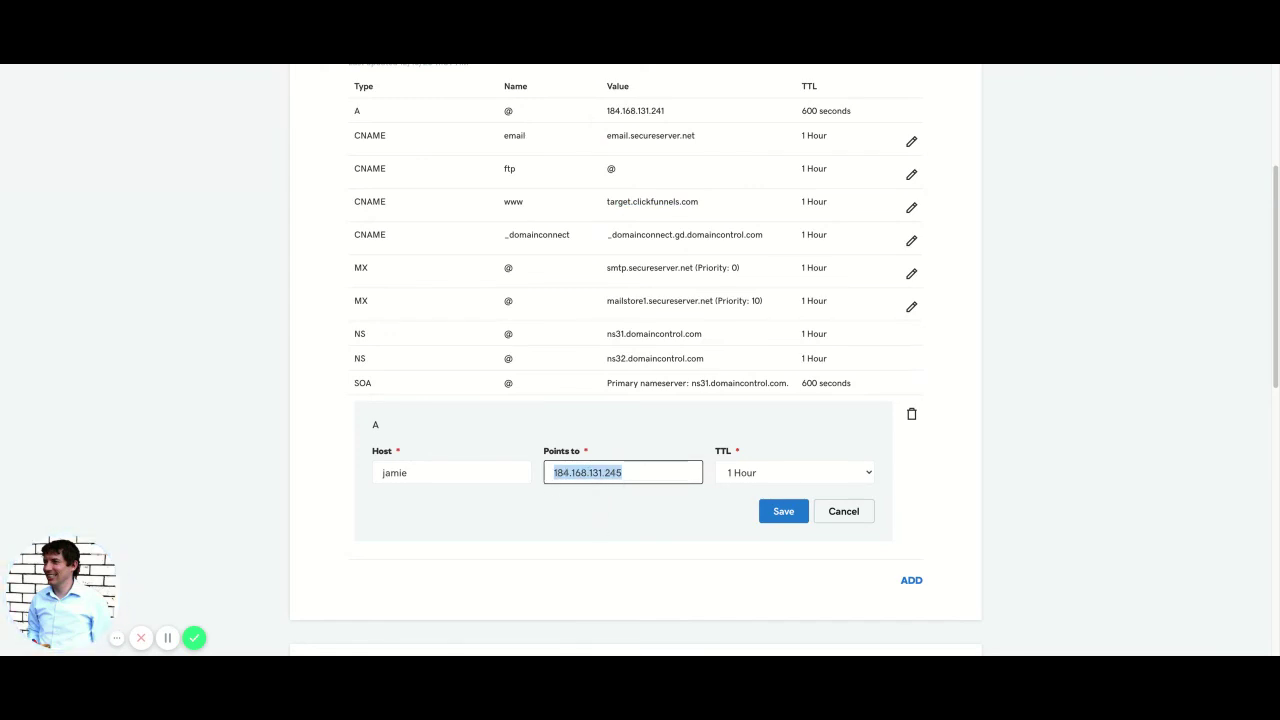
left_click(622, 472)
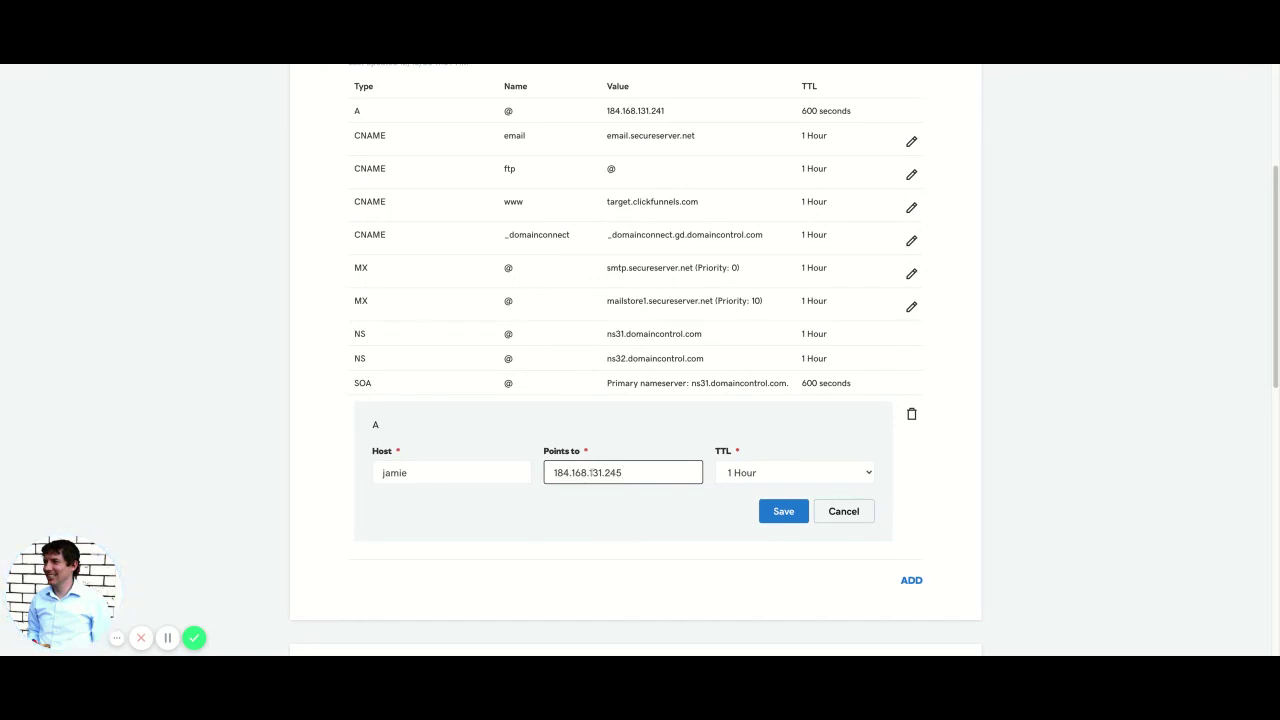
left_click(784, 512)
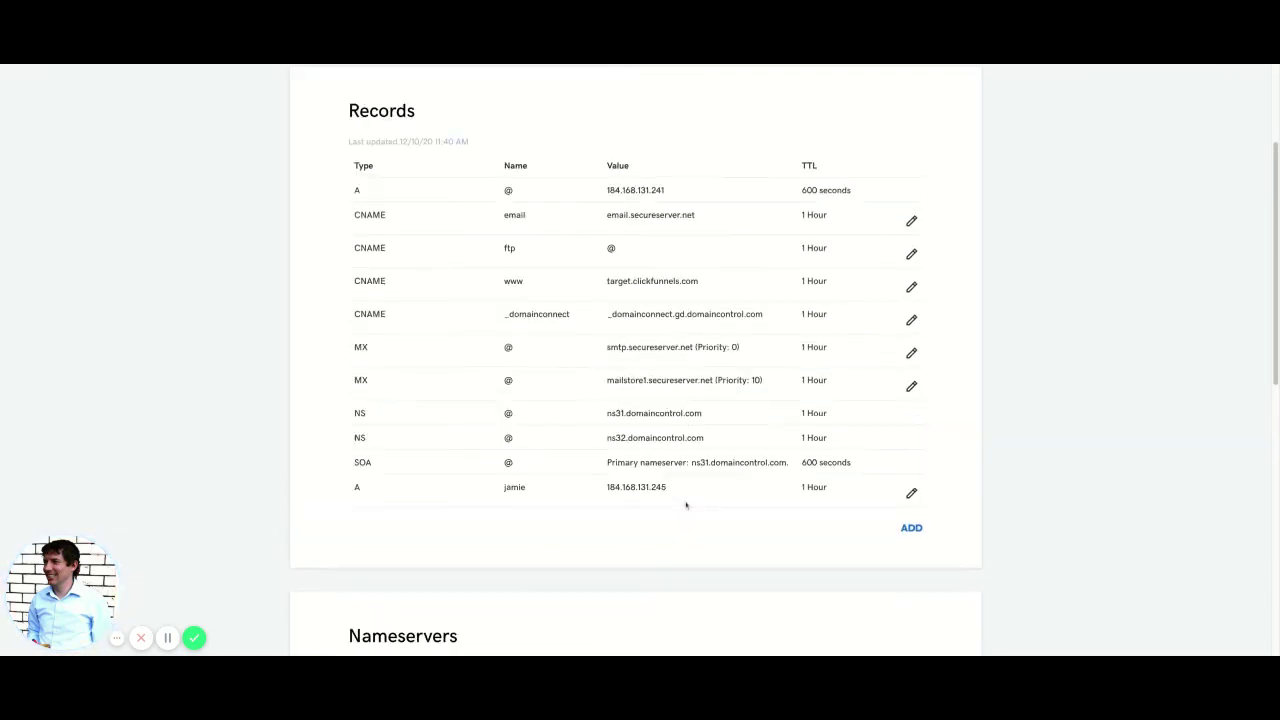
scroll(686, 505, "up", 3)
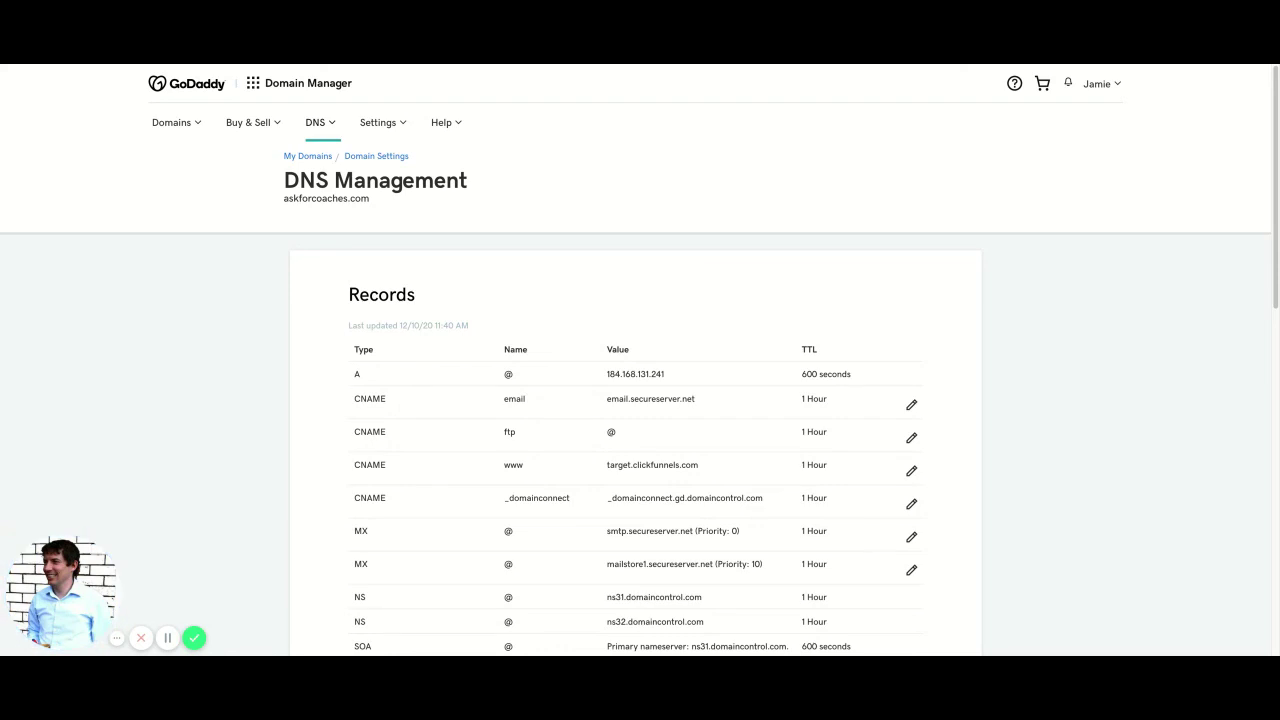
scroll(640, 400, "down", 1)
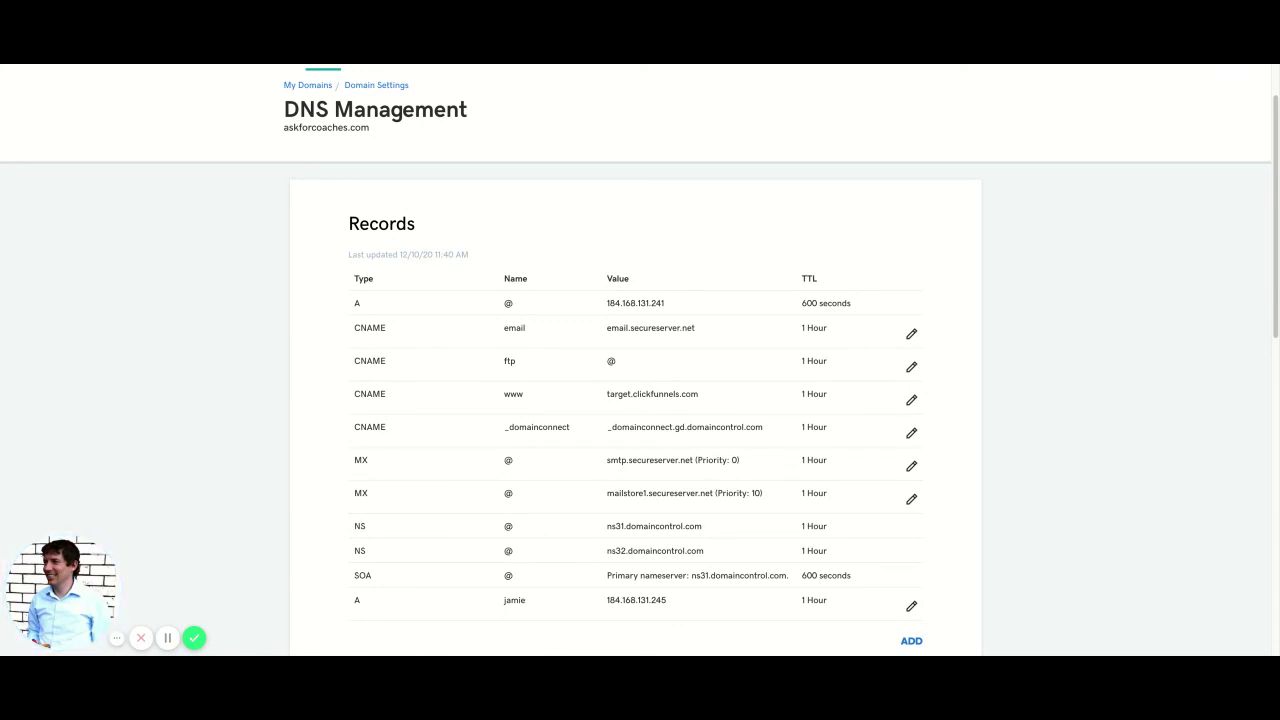
scroll(636, 357, "down", 1)
scroll(636, 357, "down", 1)
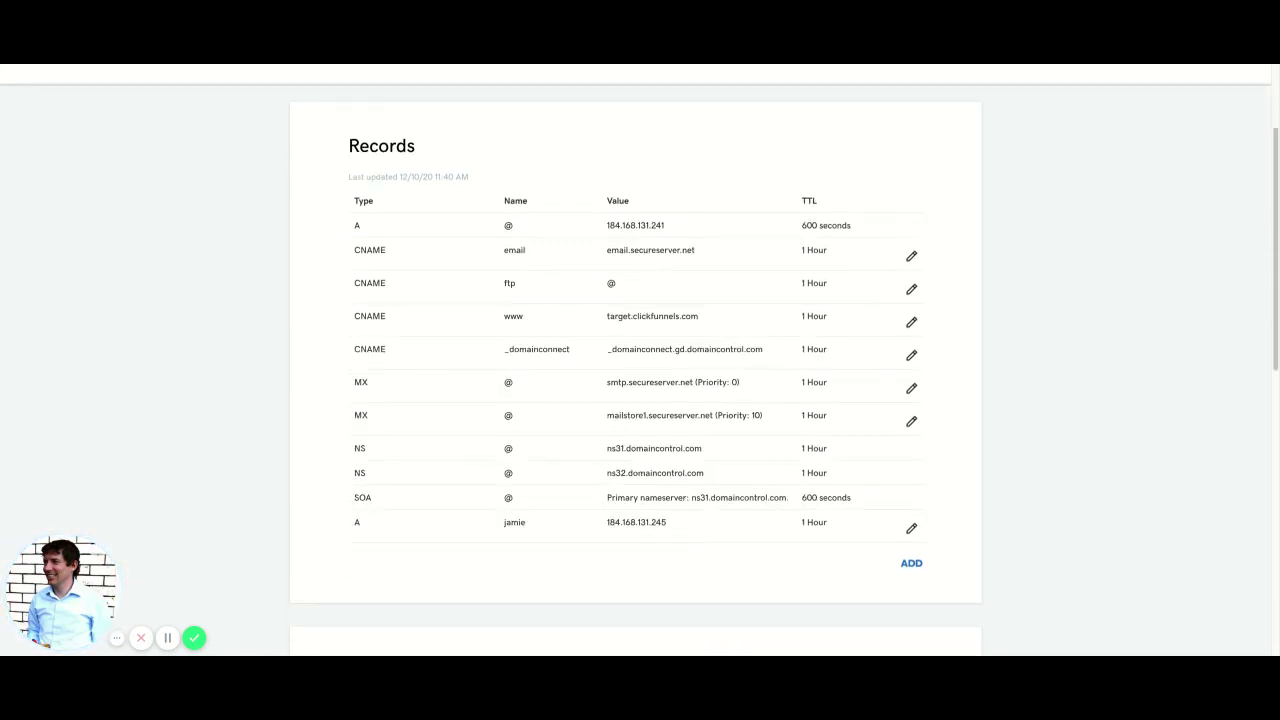
scroll(636, 360, "up", 1)
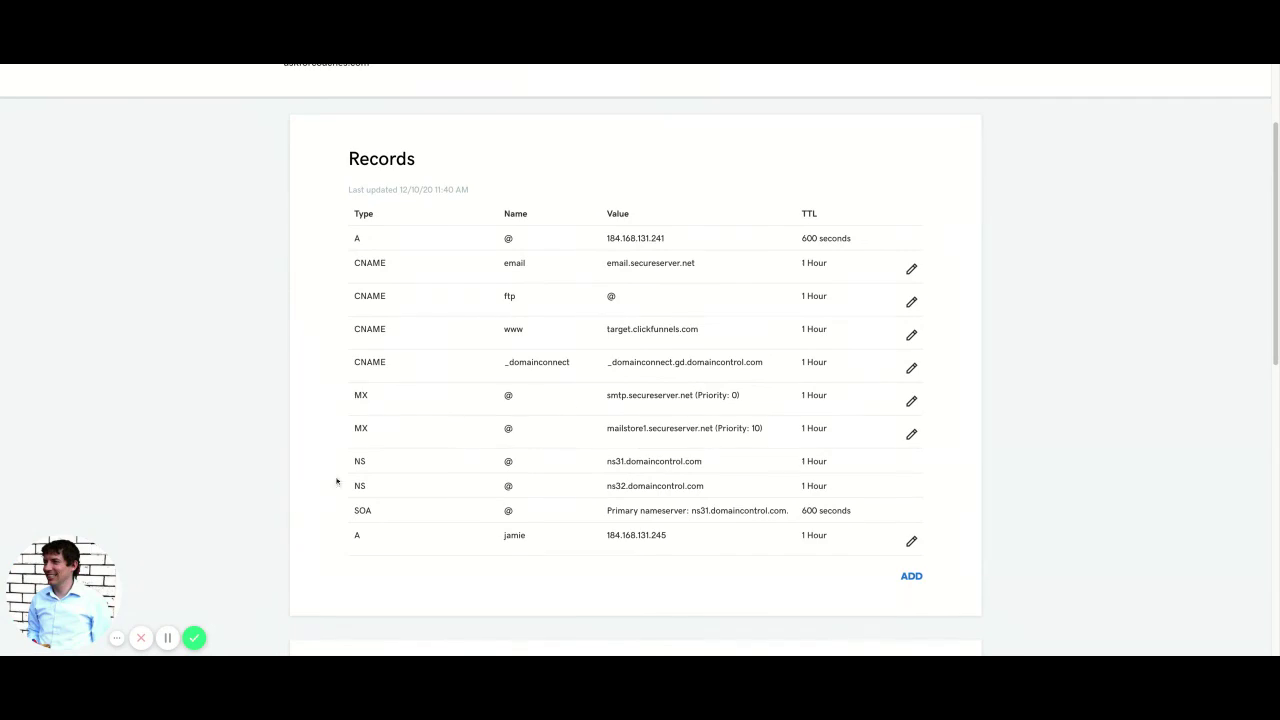